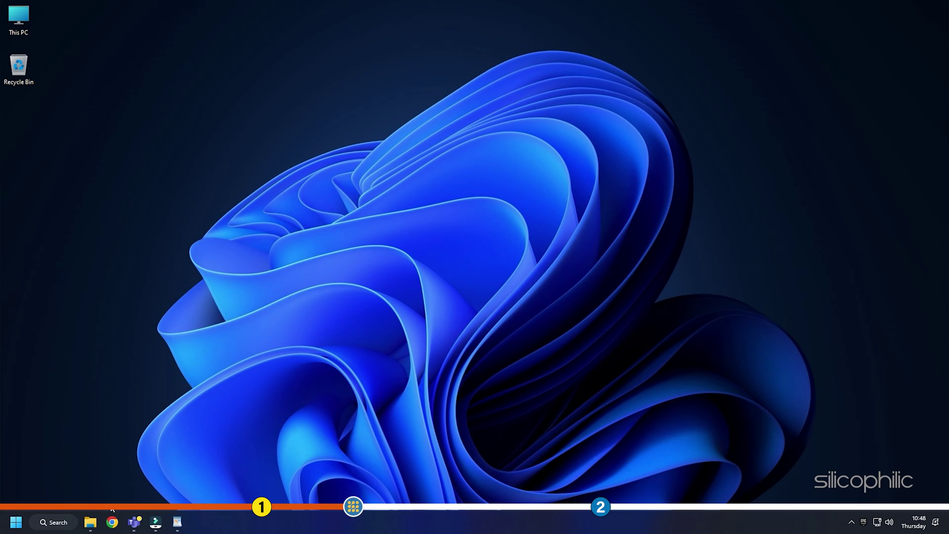
Open Windows Search to look up Control Panel
{"action": "key", "text": "super+s"}
{"action": "type", "text": "contr"}
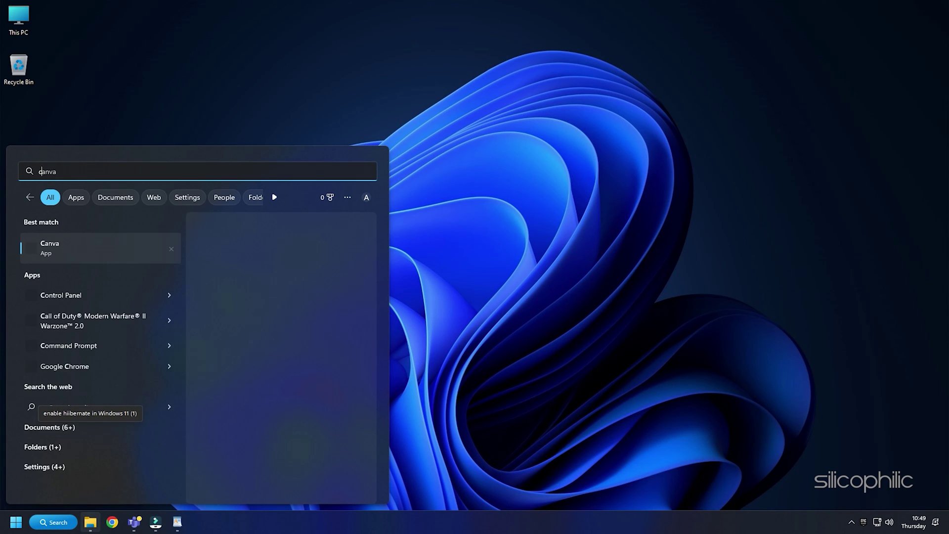
{"action": "type", "text": "ol panel"}
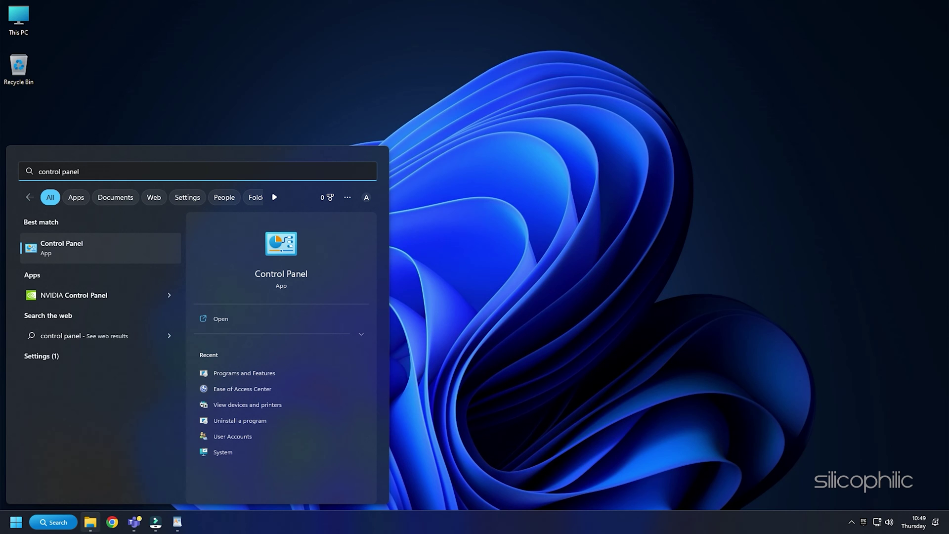
Open Control Panel's Power Options page 'Choose what the power buttons do'
{"action": "left_click", "coordinate": [94, 247]}
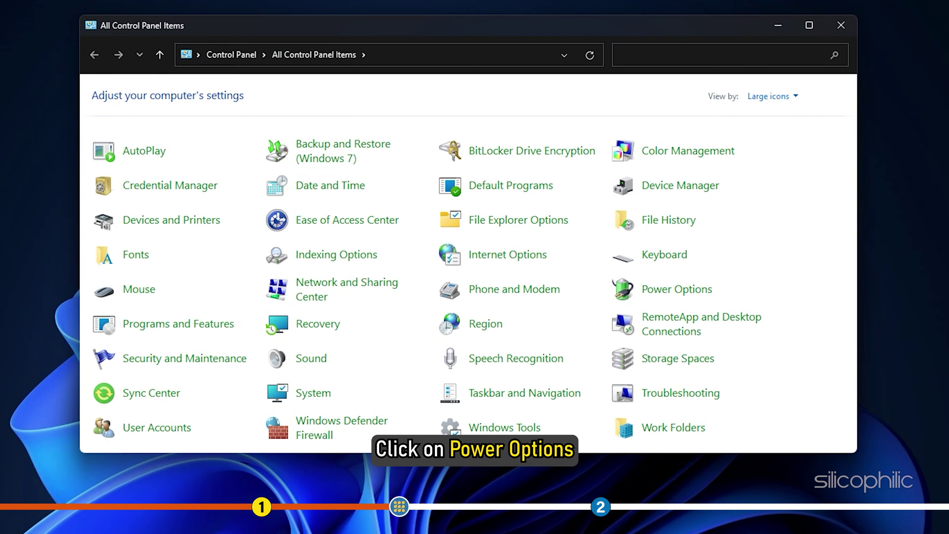
{"action": "left_click", "coordinate": [714, 296]}
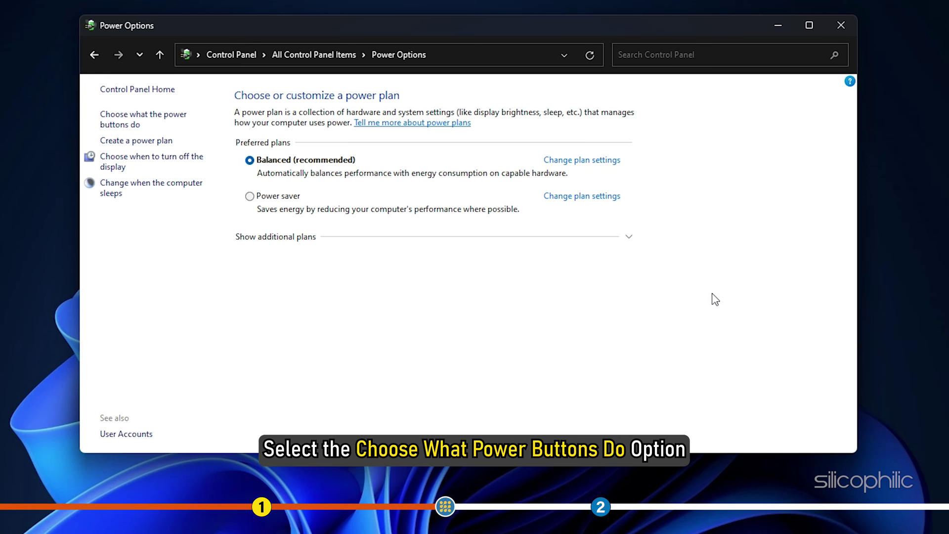
{"action": "left_click", "coordinate": [180, 120]}
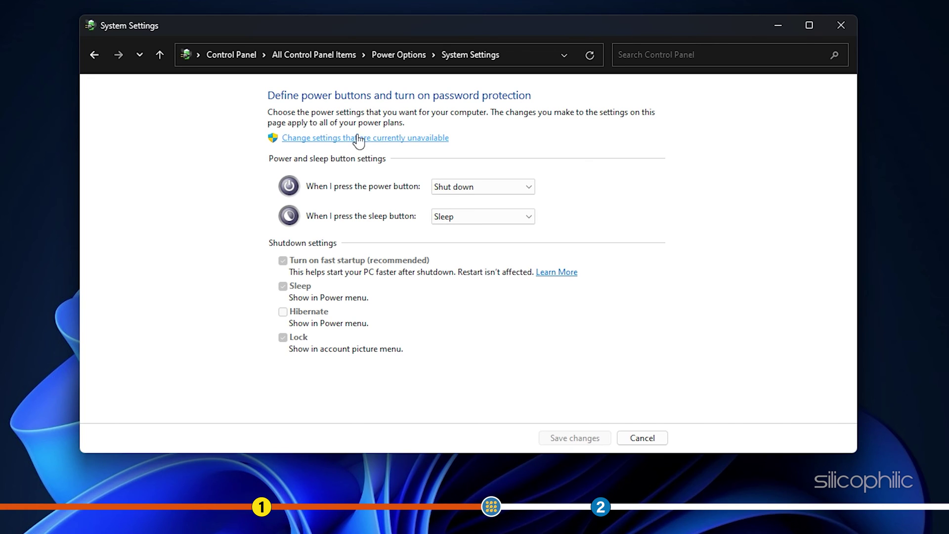
Unlock the shutdown settings, enable Hibernate in the power menu, and save
{"action": "left_click", "coordinate": [445, 143]}
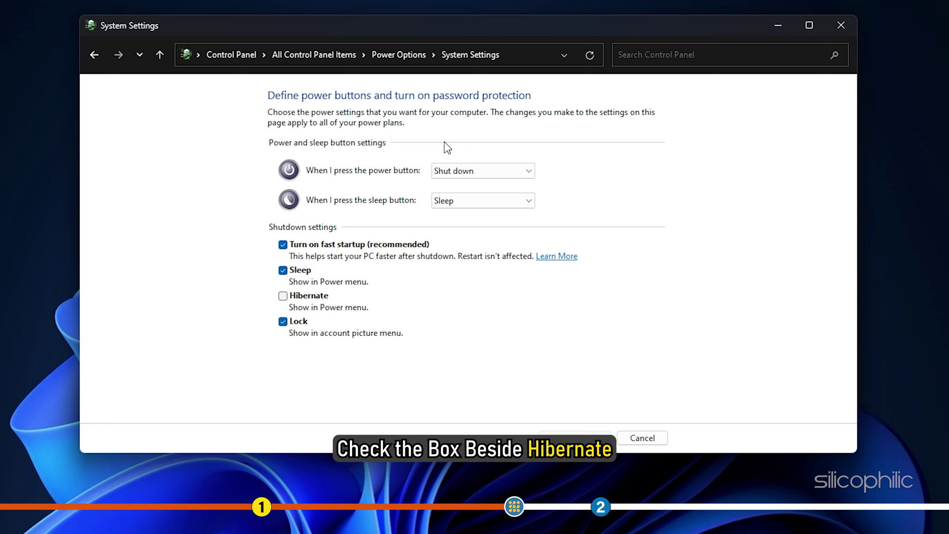
{"action": "left_click", "coordinate": [283, 296]}
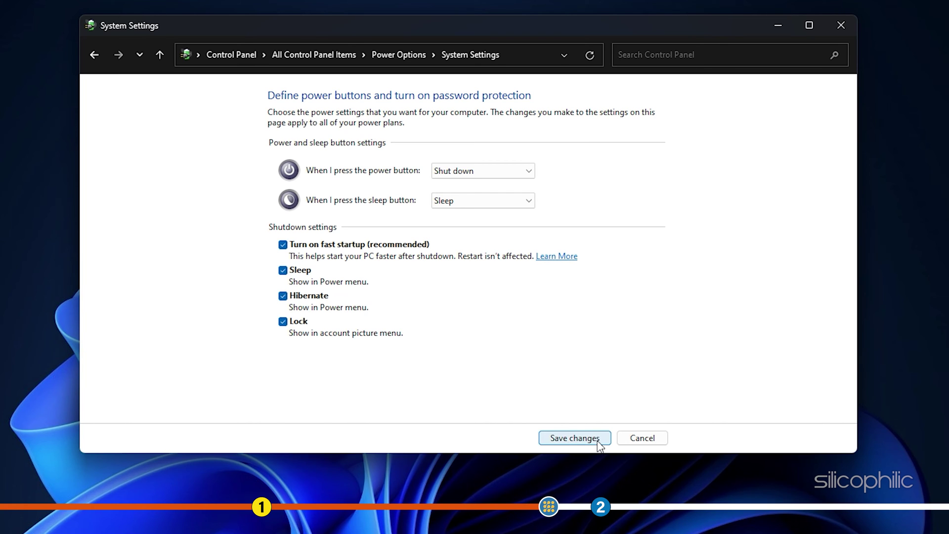
{"action": "left_click", "coordinate": [574, 437]}
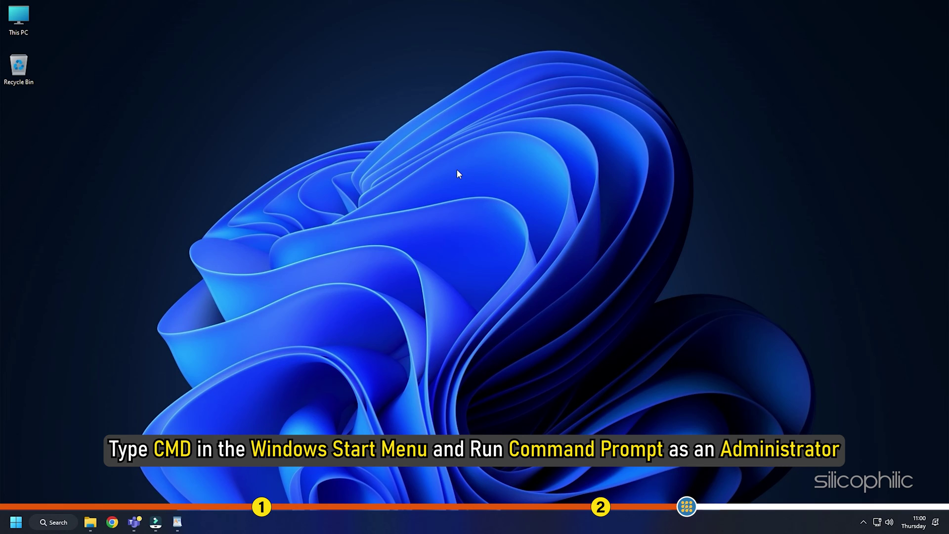
Launch Command Prompt as administrator from taskbar Search
{"action": "left_click", "coordinate": [55, 522]}
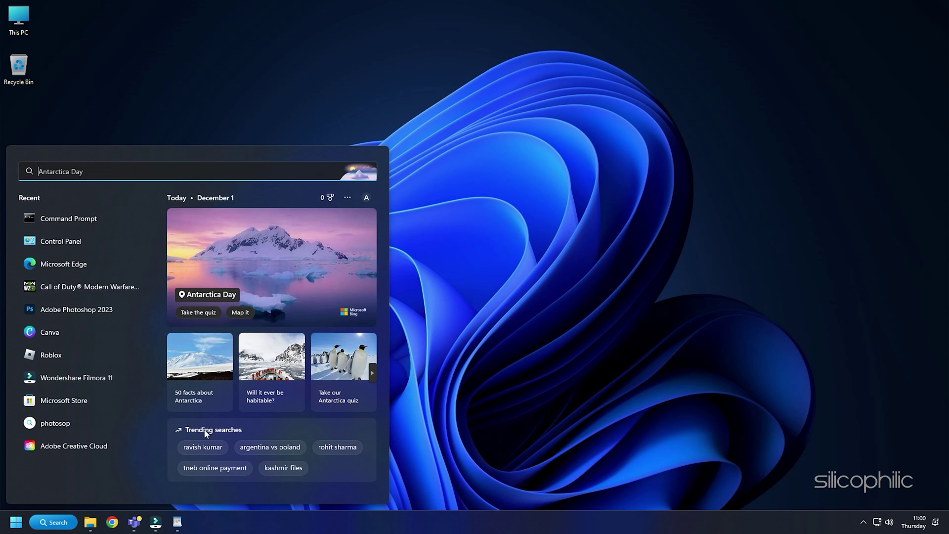
{"action": "type", "text": "cmd"}
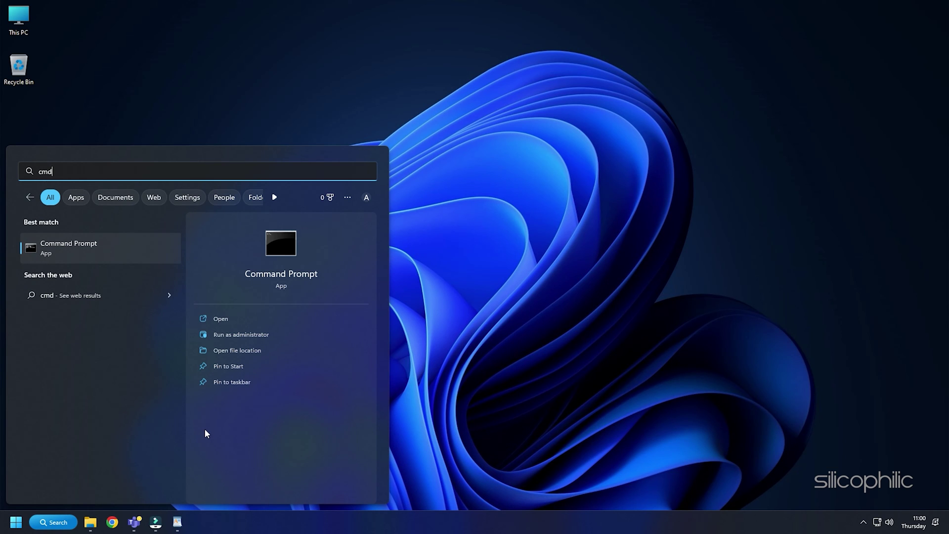
{"action": "left_click", "coordinate": [270, 337]}
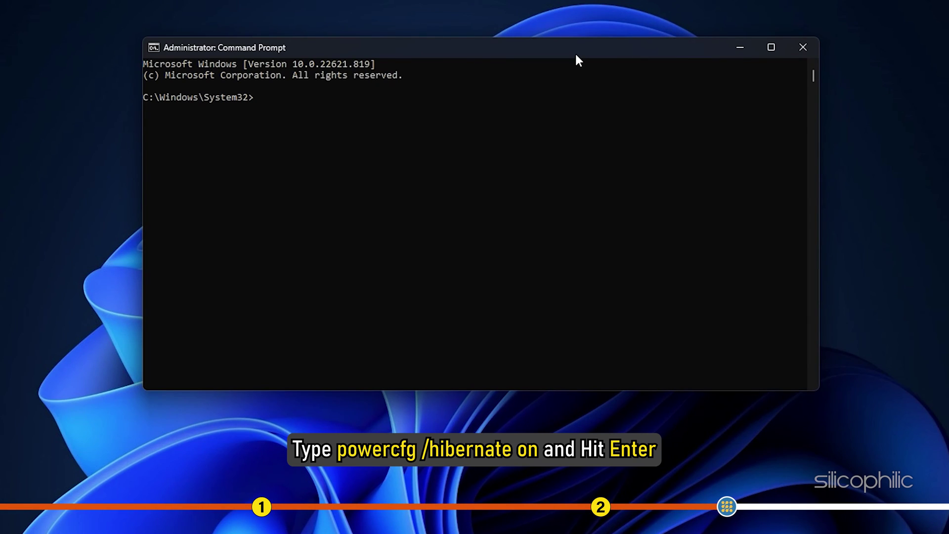
{"action": "type", "text": "power"}
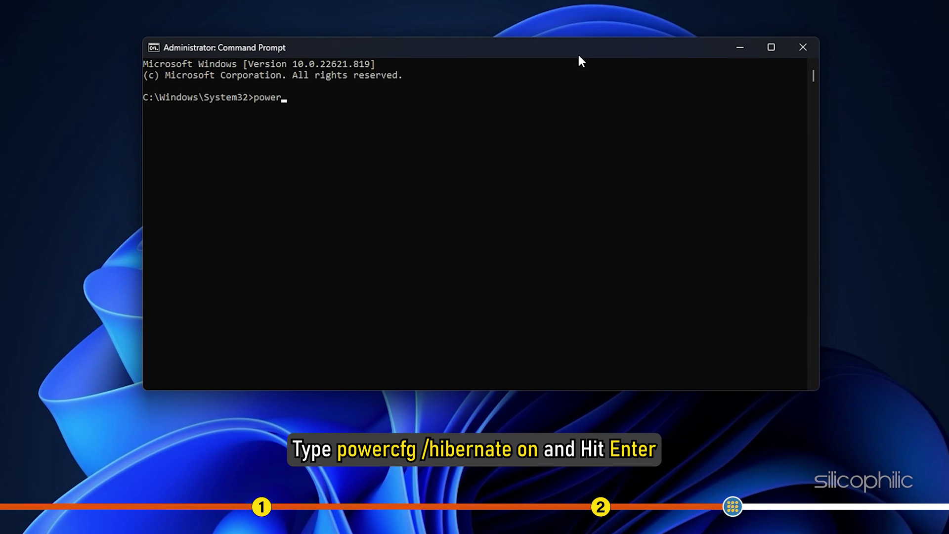
{"action": "type", "text": "cfg /"}
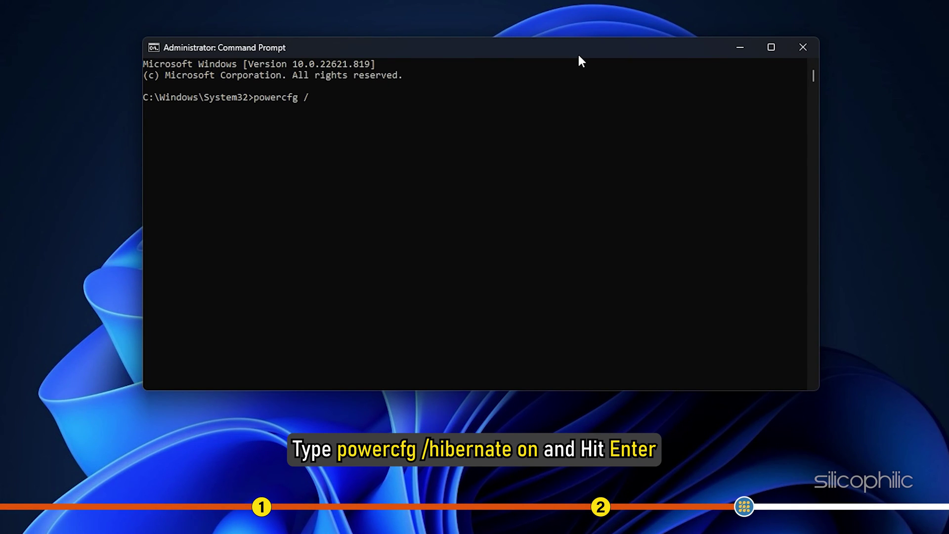
{"action": "type", "text": "hibernate on"}
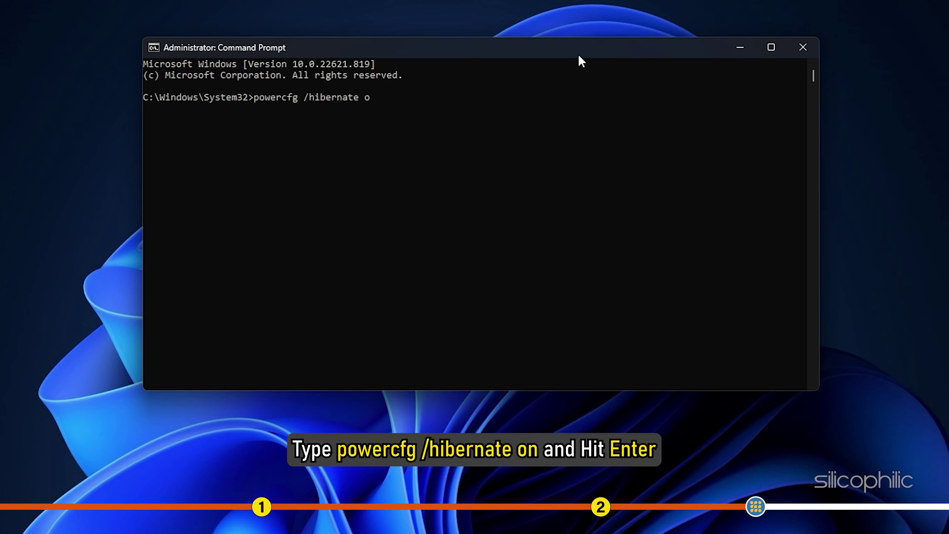